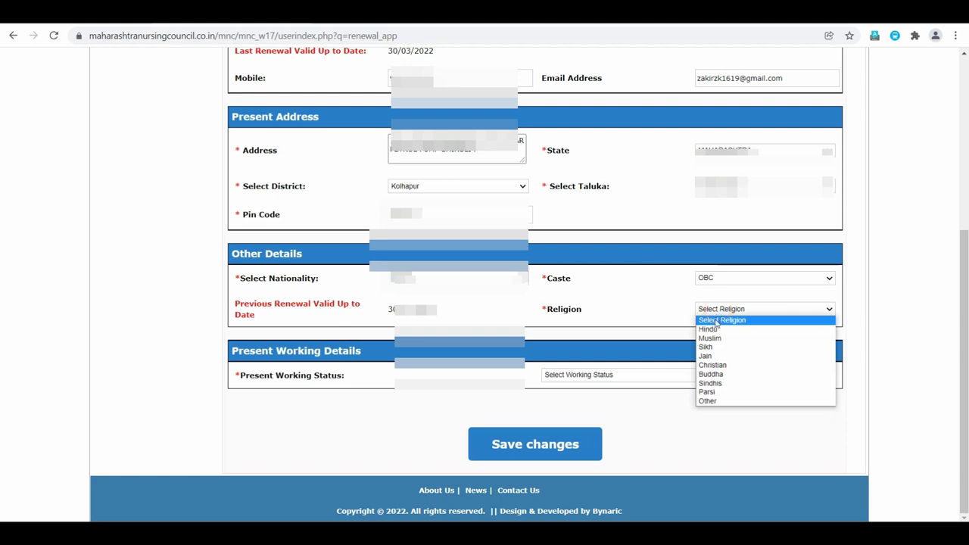
- Set the religion to Muslim and the present working status to Working
left_click(719, 337)
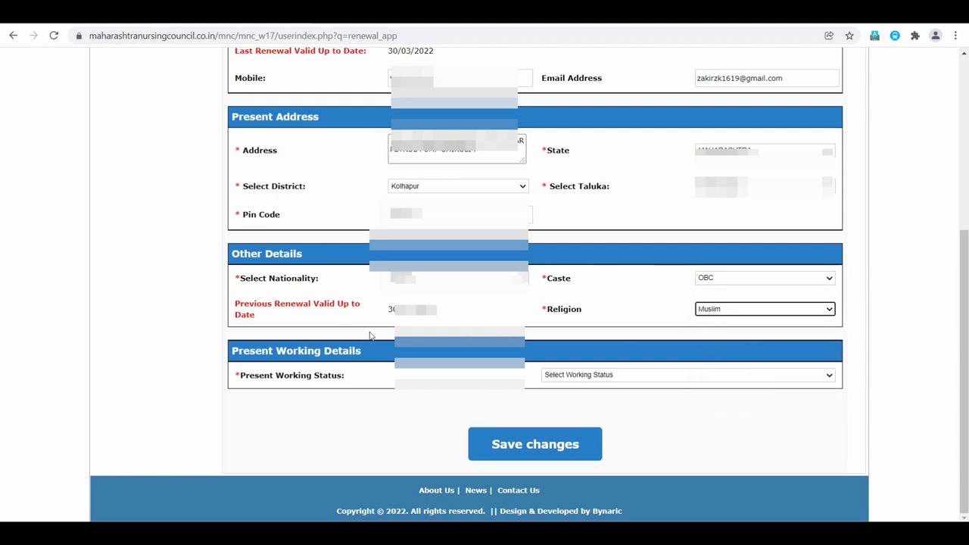
left_click(591, 376)
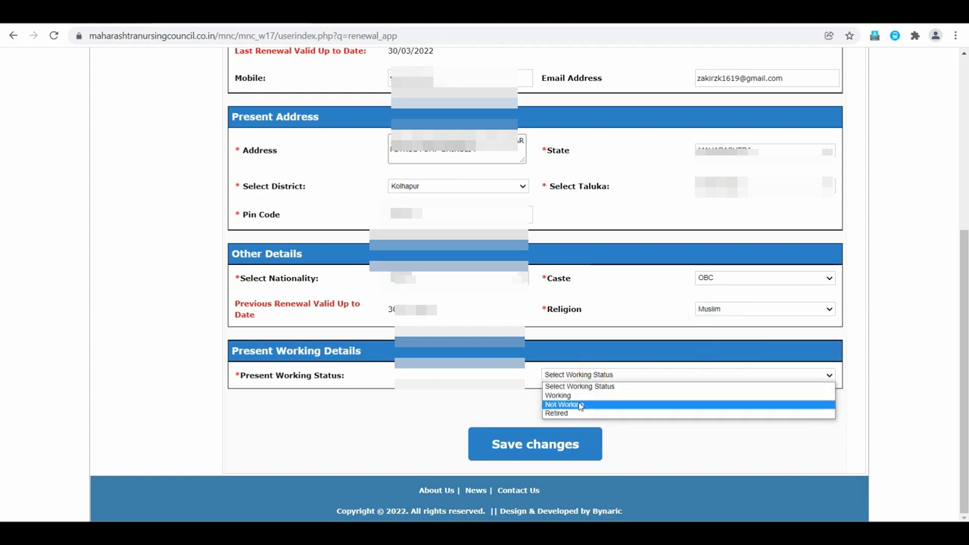
left_click(579, 396)
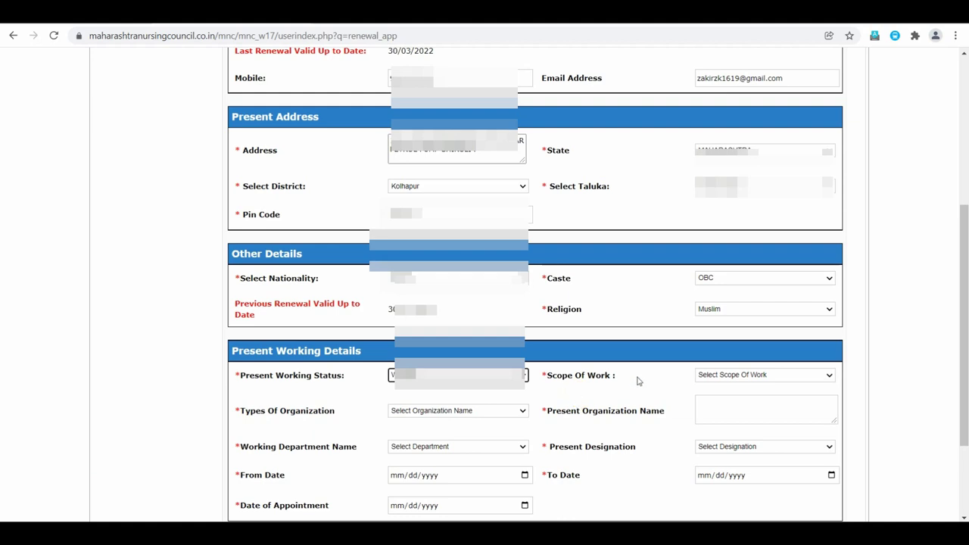
- Set the scope of work to Nursing service and choose the type of organization in the present working details
scroll(636, 386, "down", 3)
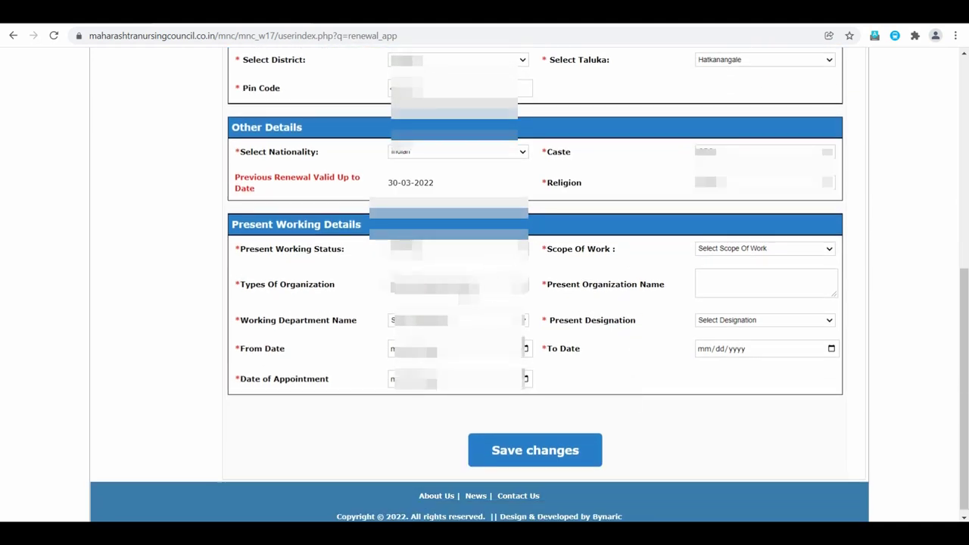
left_click(792, 249)
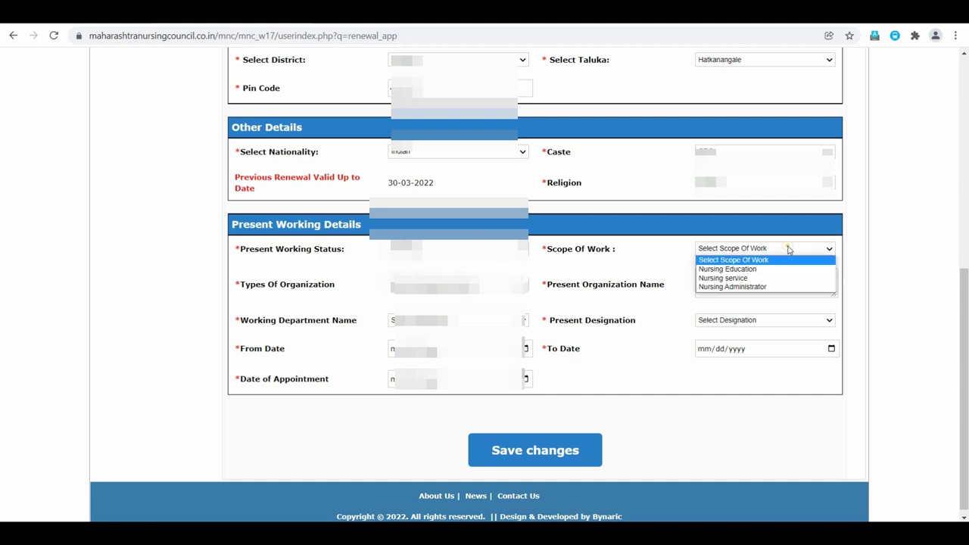
left_click(758, 279)
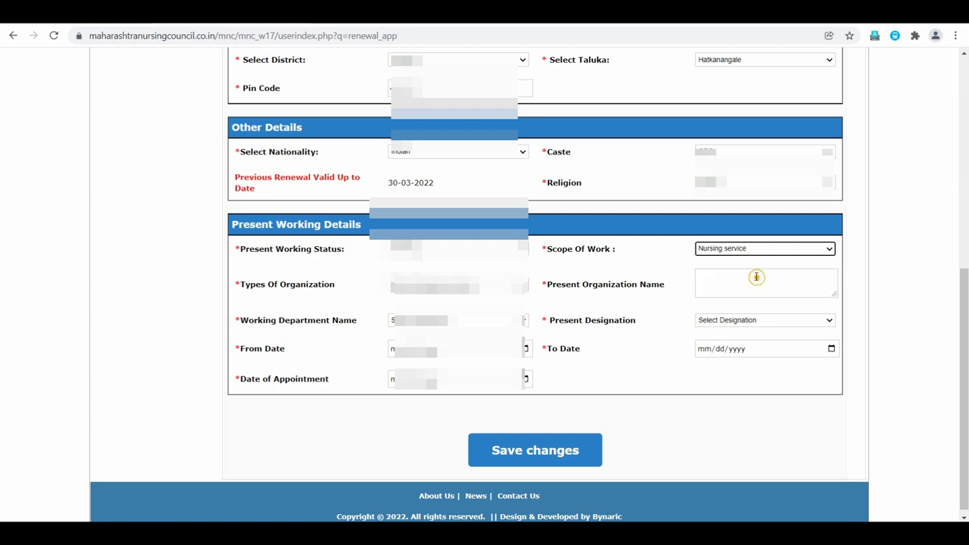
left_click(458, 286)
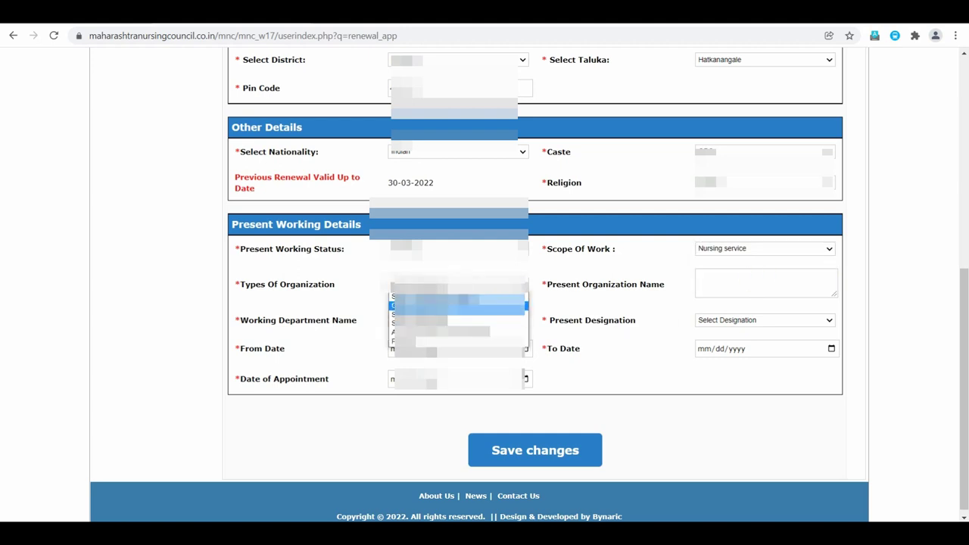
left_click(421, 341)
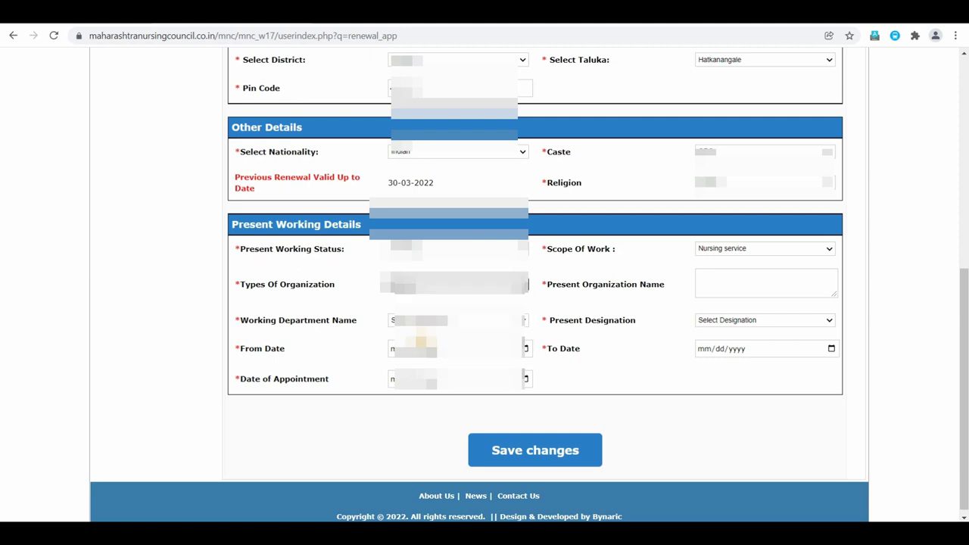
- Fill in the present organization name in the present working details, including Kolhapur
left_click(762, 274)
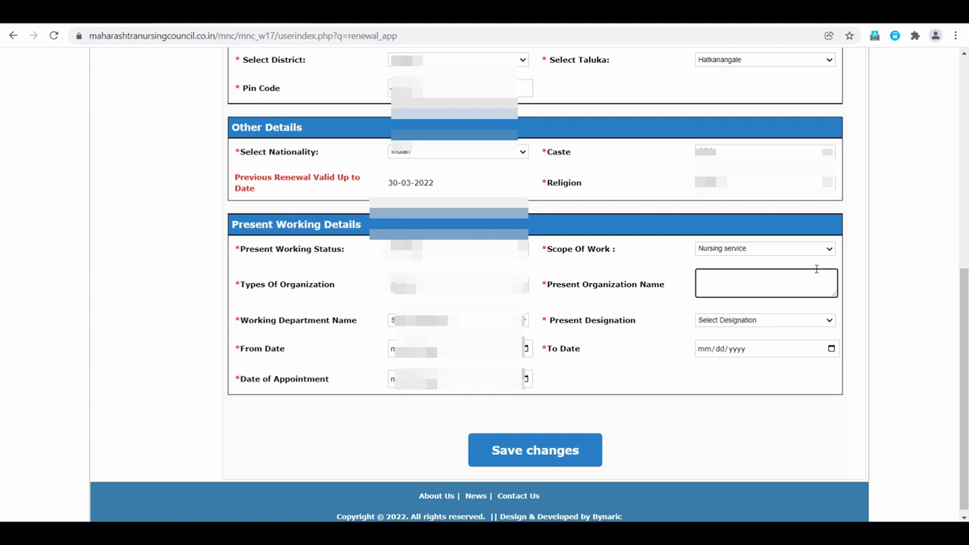
key("ctrl+v")
type("Kolhapur")
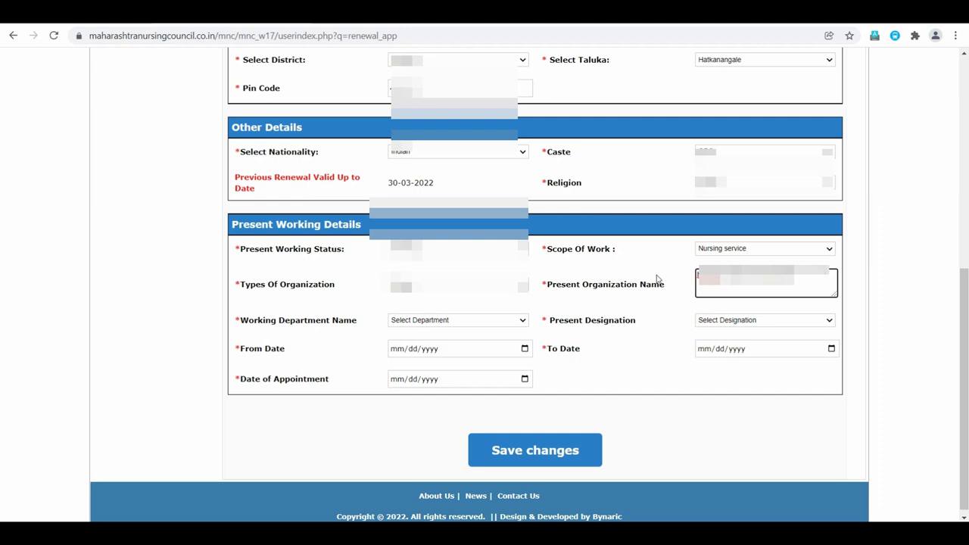
left_click(598, 310)
- Set the working department to Other, specified as "medical unit", and the present designation to STAFF NURSE
left_click(462, 322)
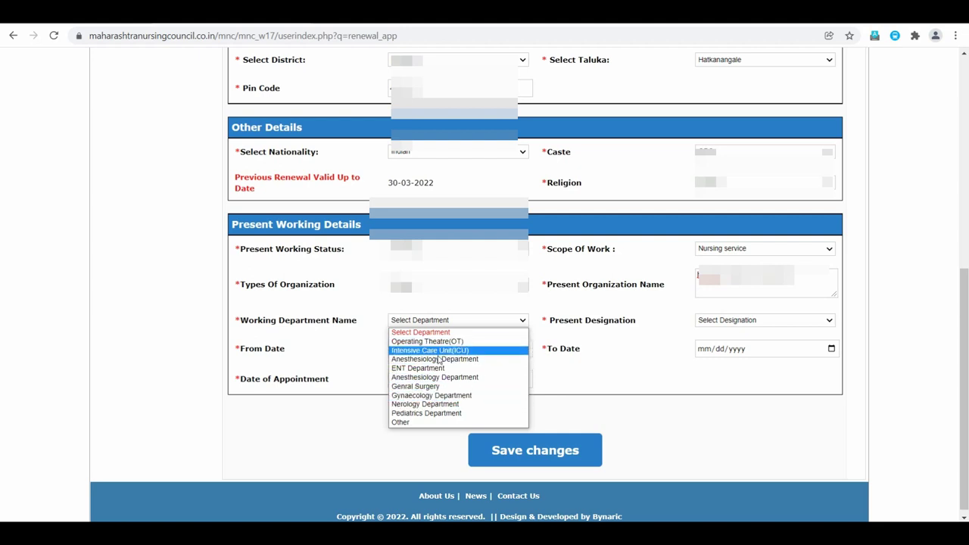
left_click(425, 423)
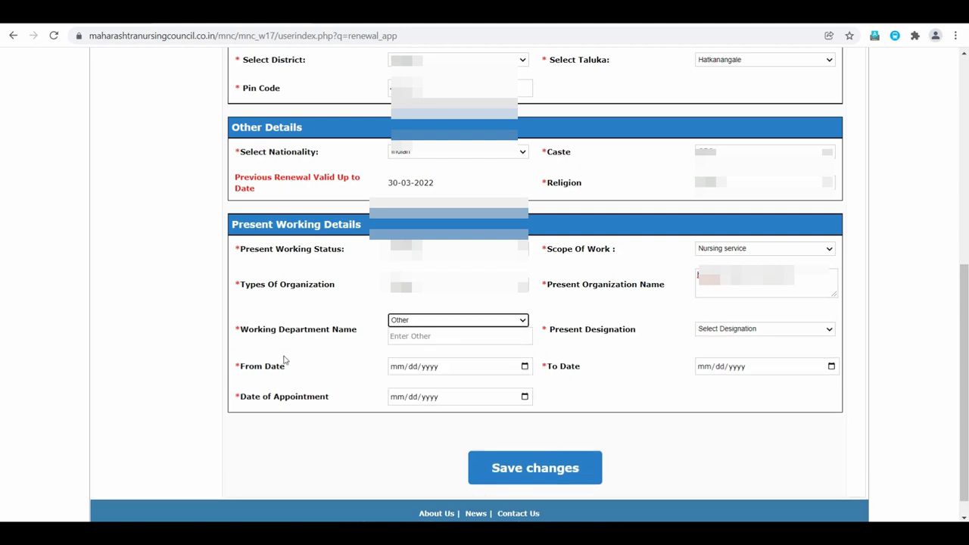
left_click(439, 339)
type("medical unit")
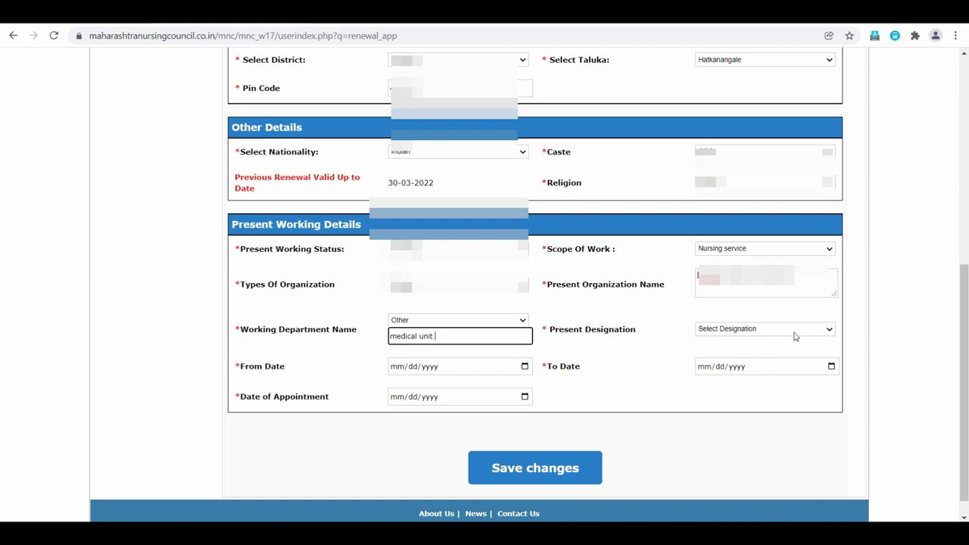
left_click(794, 333)
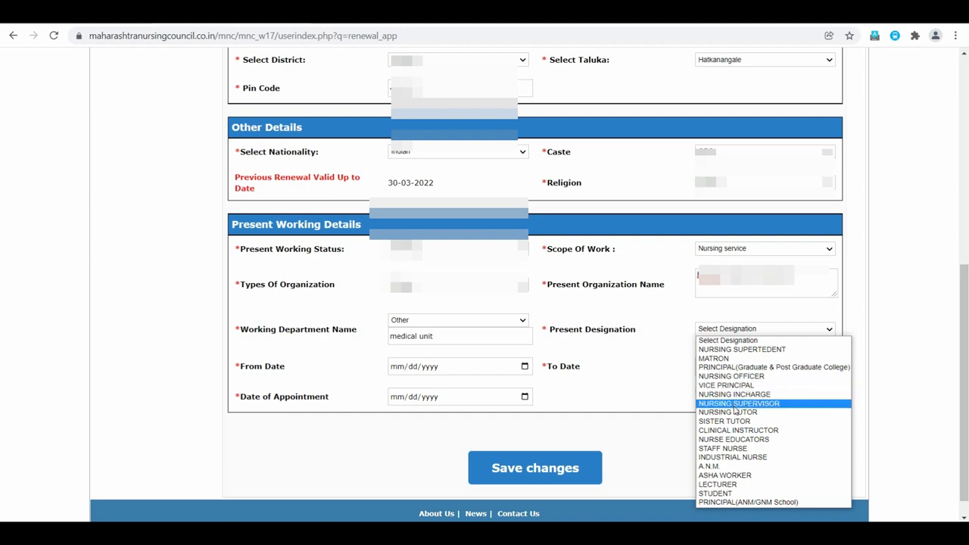
left_click(740, 448)
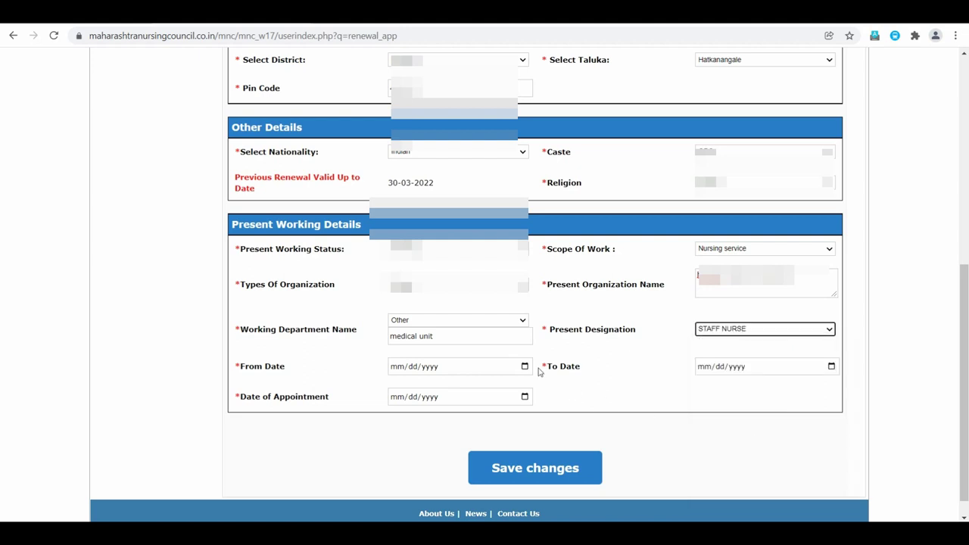
- Set the From Date of the present employment to 11/19/2019
left_click(422, 368)
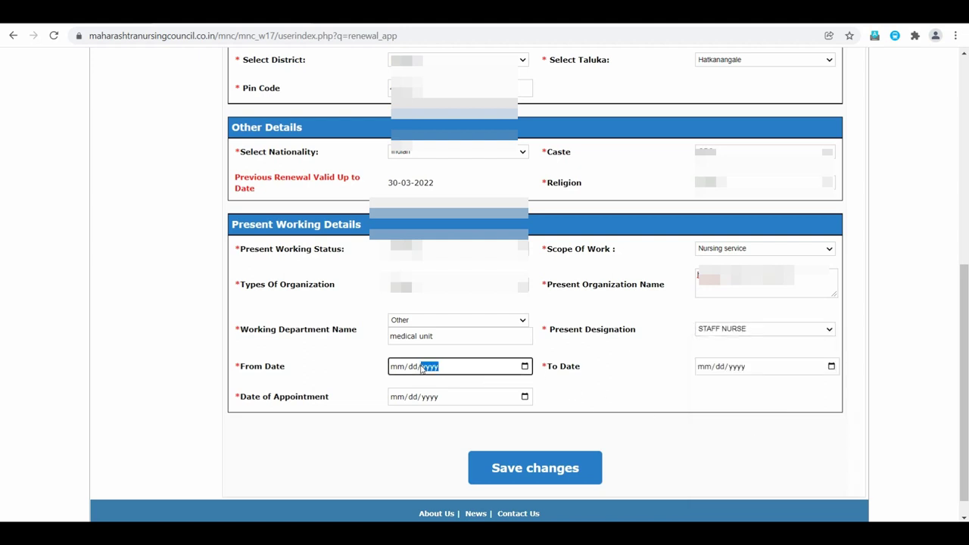
left_click(525, 366)
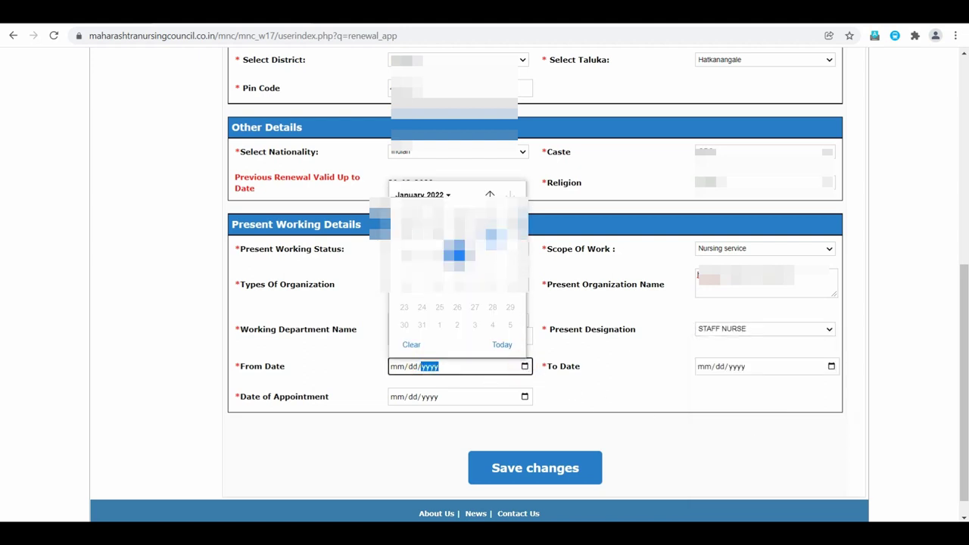
left_click(445, 194)
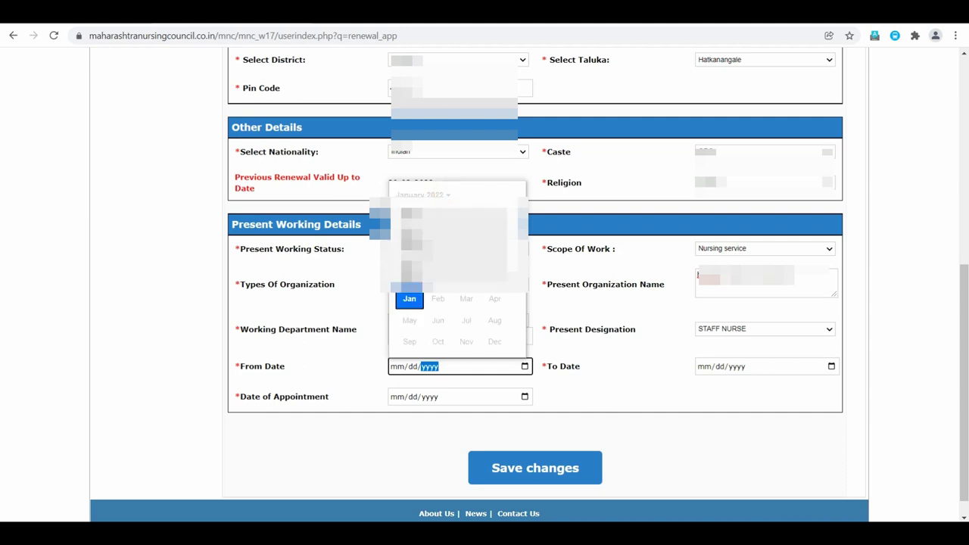
scroll(436, 295, "up", 3)
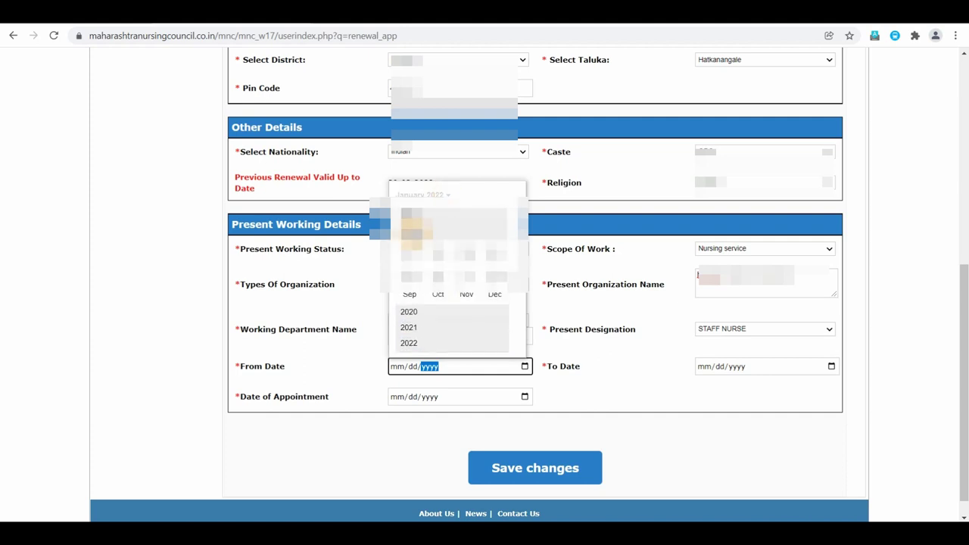
left_click(465, 293)
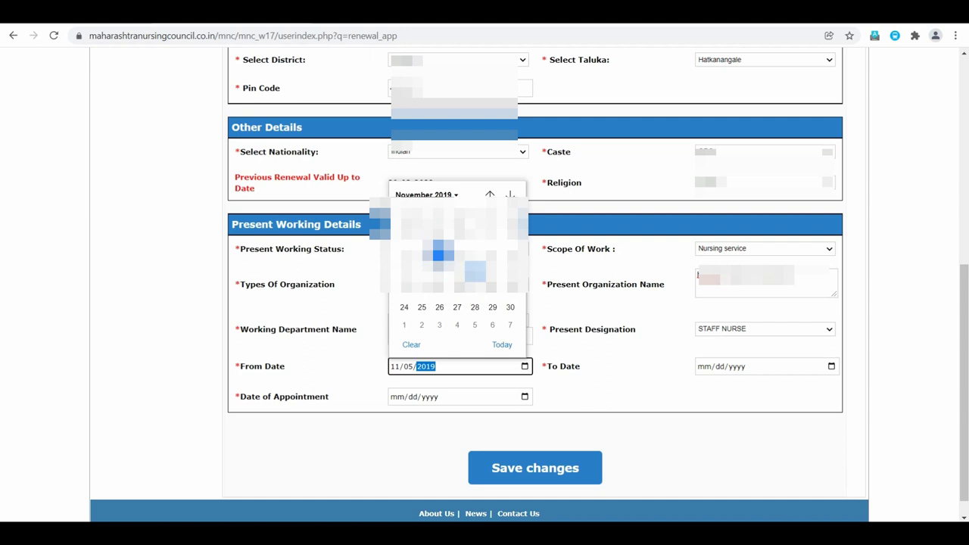
left_click(437, 289)
left_click(627, 366)
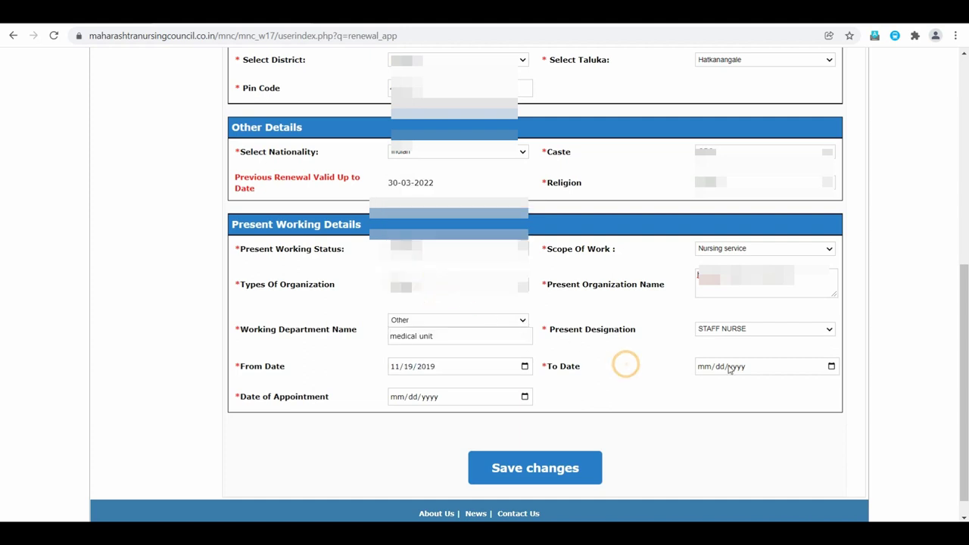
- Set the Date of Appointment to 11/19/2019, leaving the To Date empty, and save the changes
left_click(728, 366)
left_click(655, 394)
left_click(524, 398)
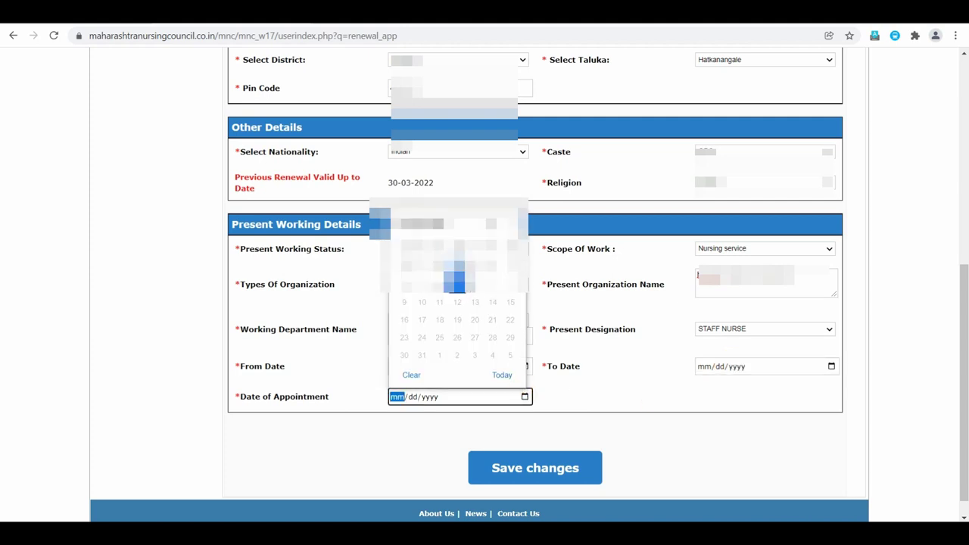
left_click(453, 227)
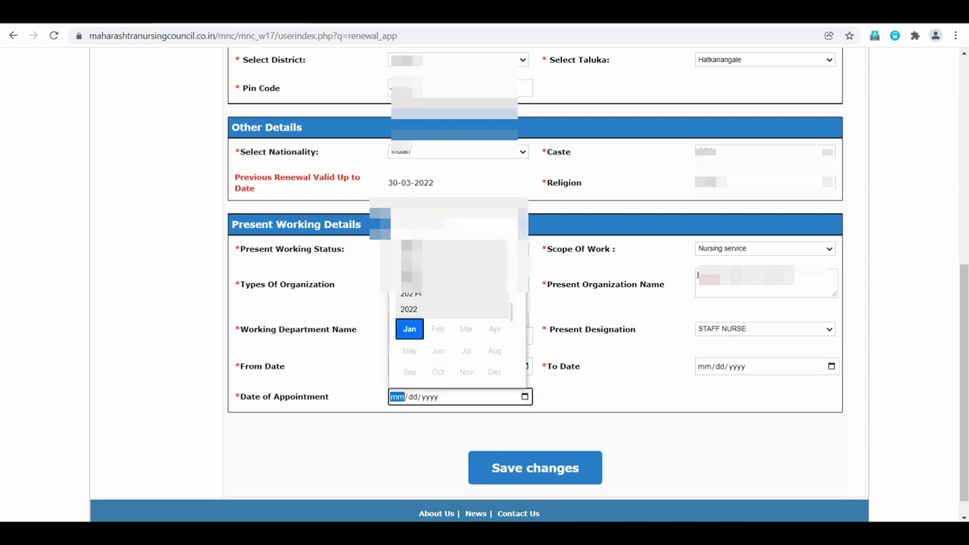
scroll(420, 303, "up", 2)
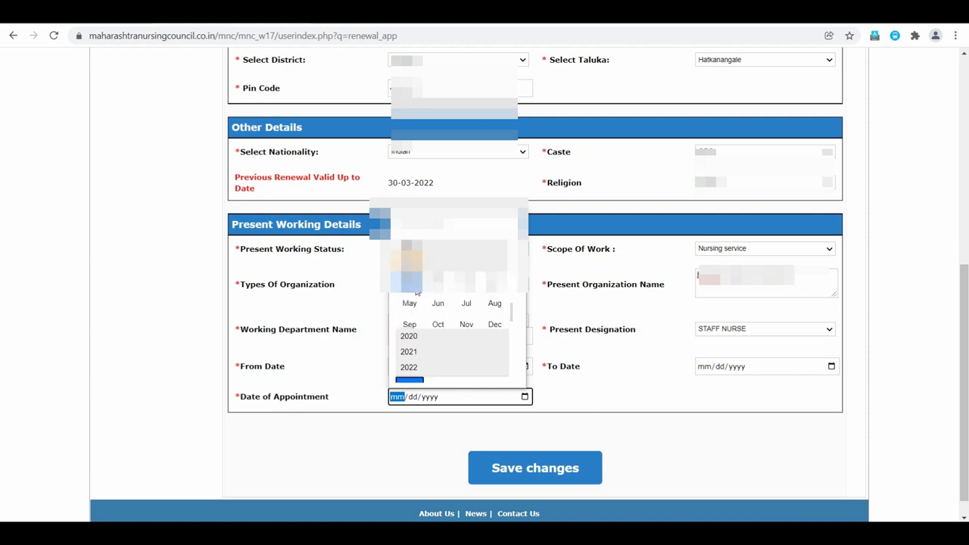
left_click(466, 324)
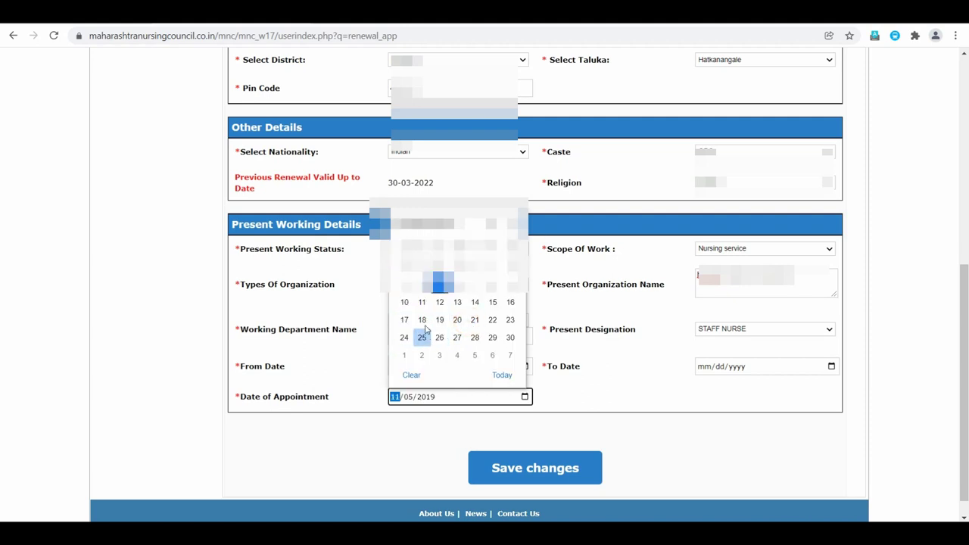
left_click(439, 319)
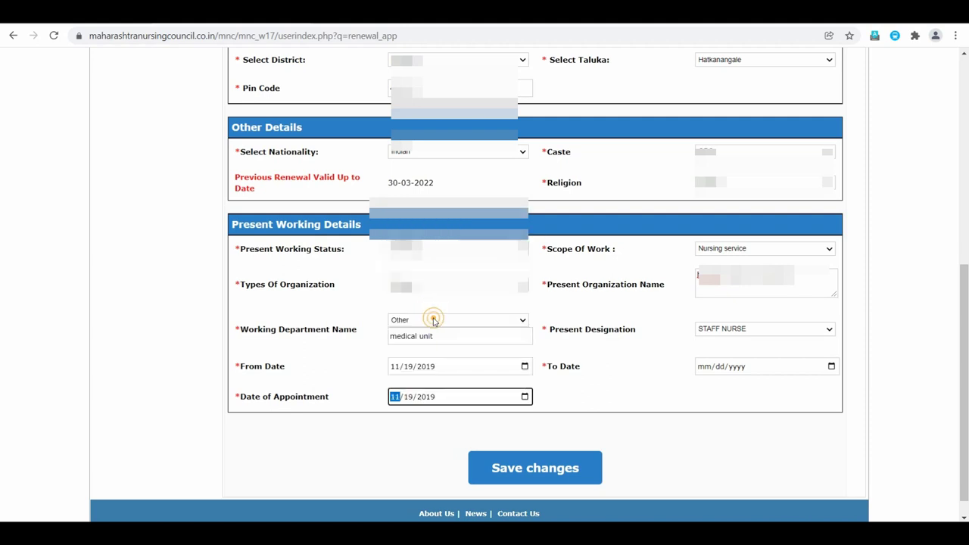
left_click(582, 391)
left_click(542, 465)
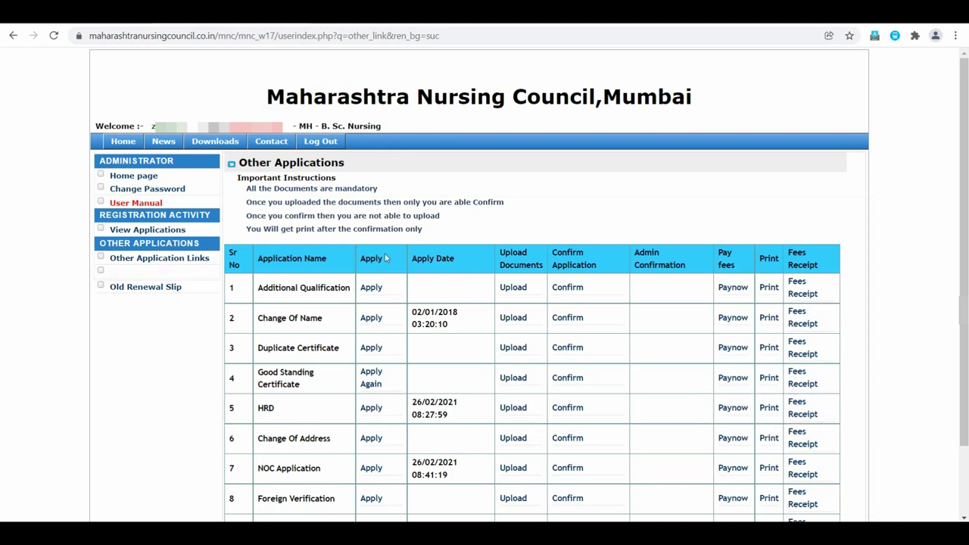
- Open the Renewal Link from the profile update table and start the renewal application from the applications list
scroll(385, 257, "down", 1)
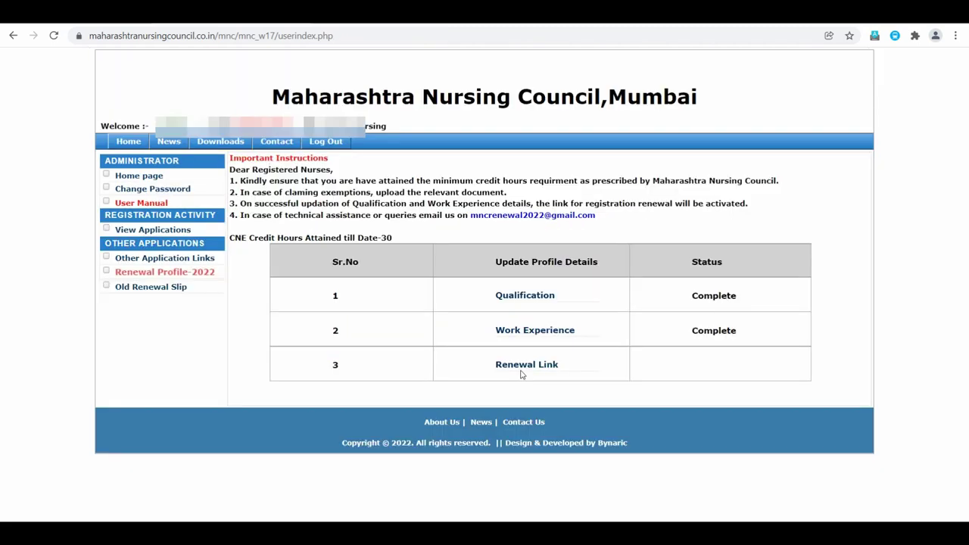
left_click(521, 371)
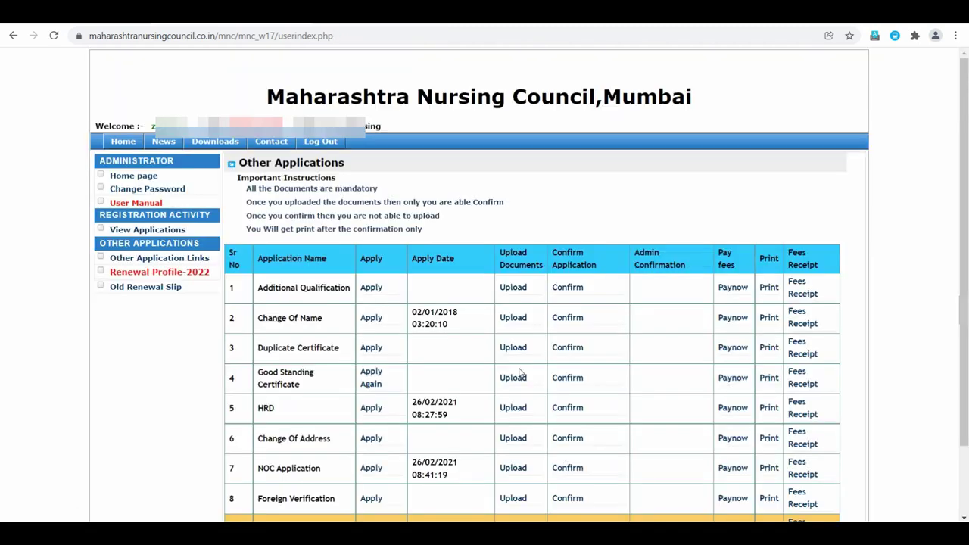
scroll(521, 371, "down", 2)
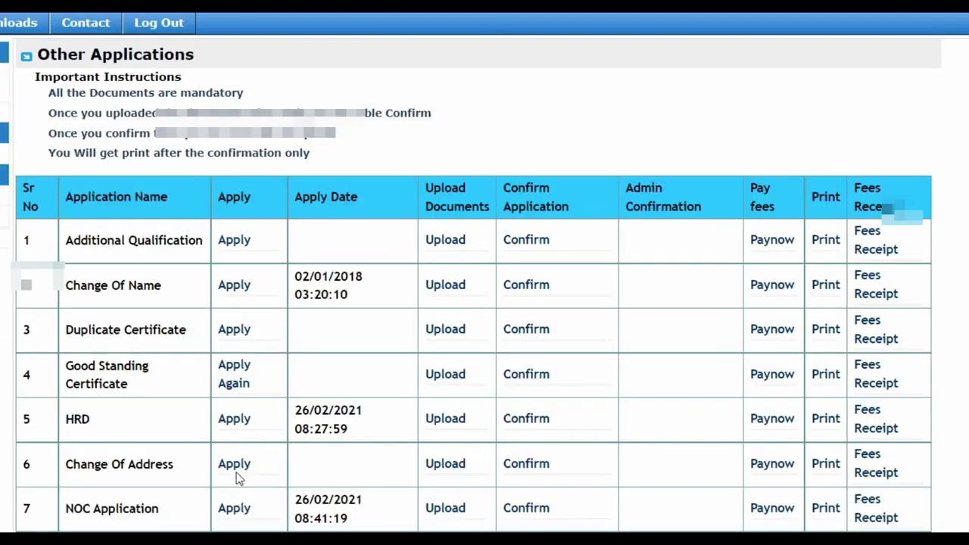
left_click(240, 464)
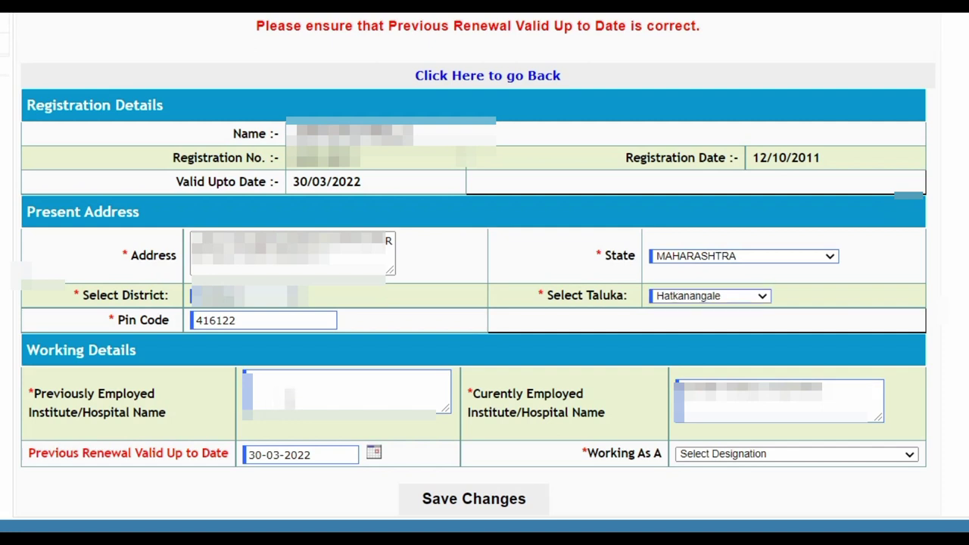
- Fill in the previously employed institute/hospital name under the working details of the renewal form
left_click(346, 393)
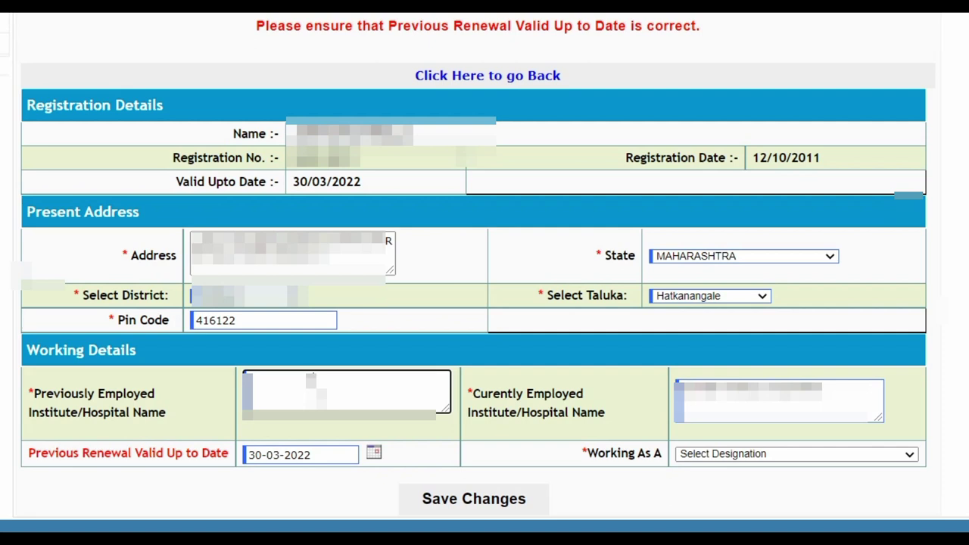
type("????????")
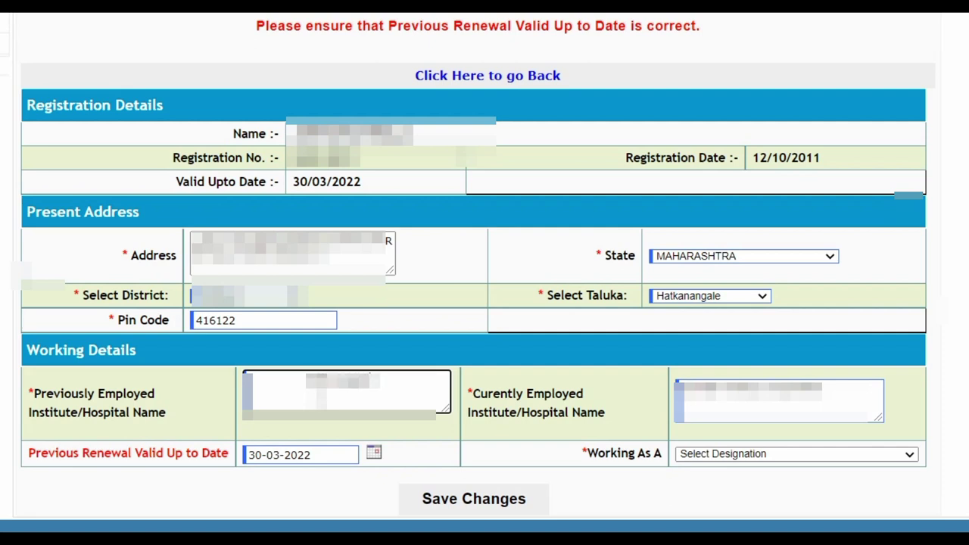
type("???????")
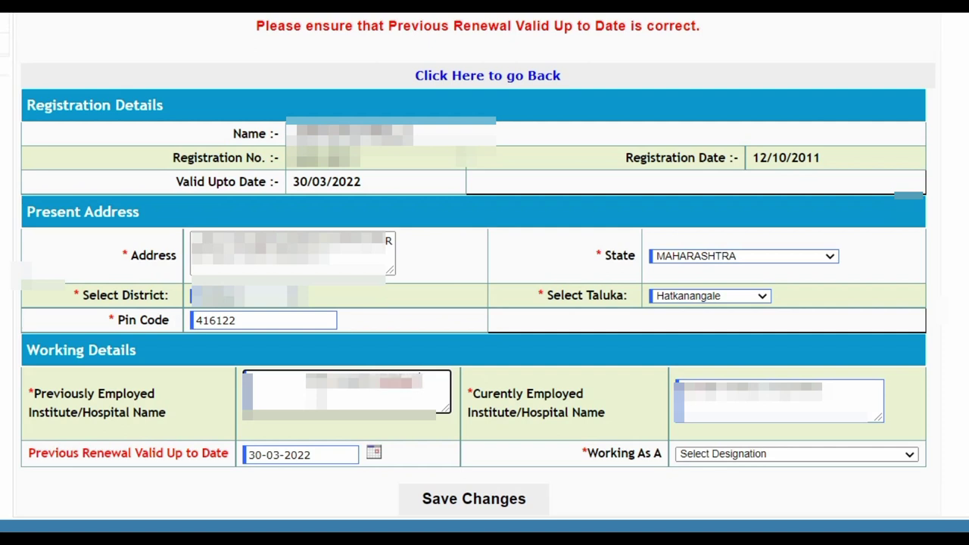
type("???")
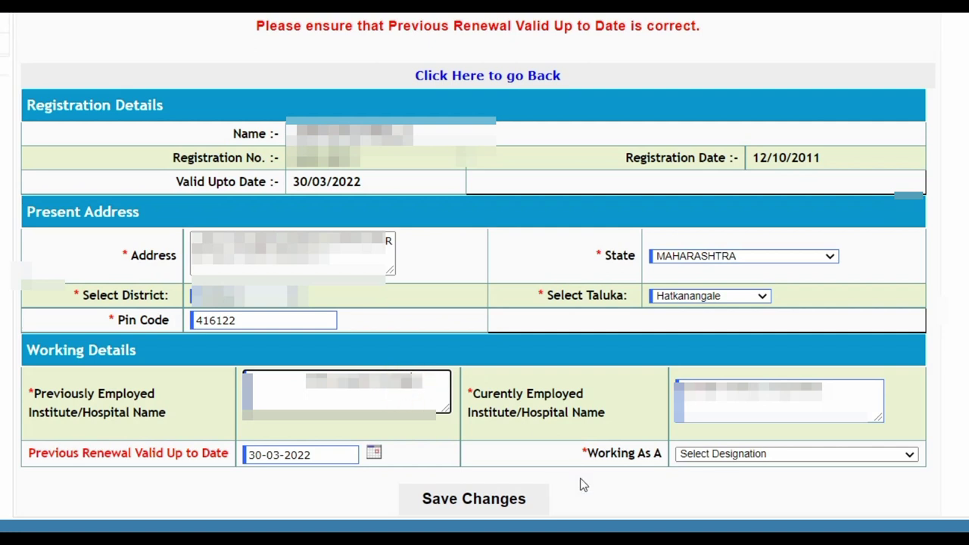
- Set the Working As A designation to STAFF NURSE in the working details and save the renewal form
left_click(723, 461)
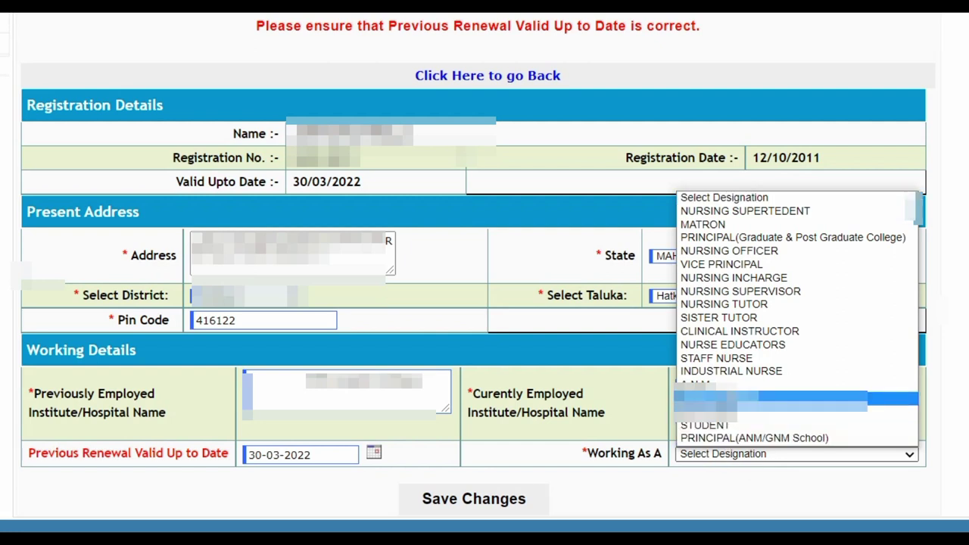
left_click(726, 358)
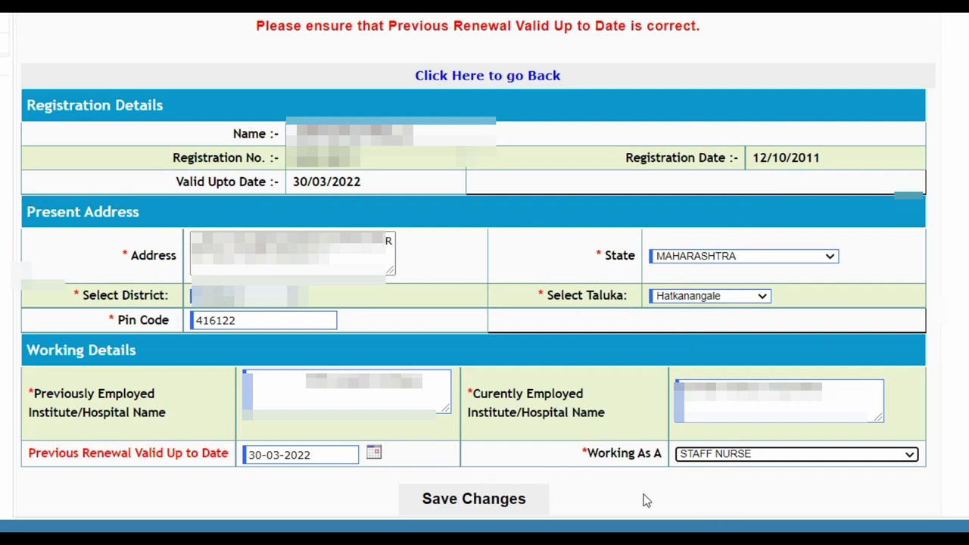
left_click(455, 496)
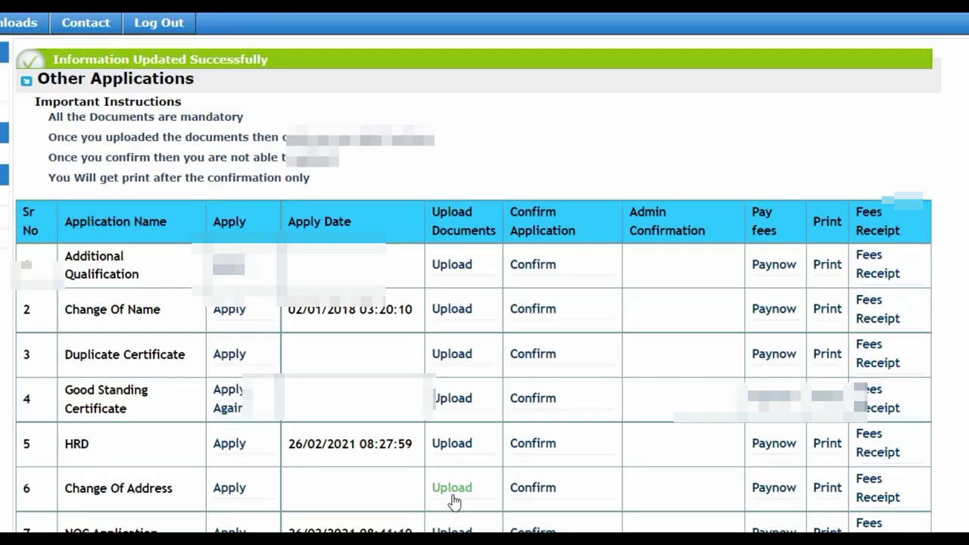
- Confirm the Renewal Application in the Other Applications list
scroll(459, 458, "down", 3)
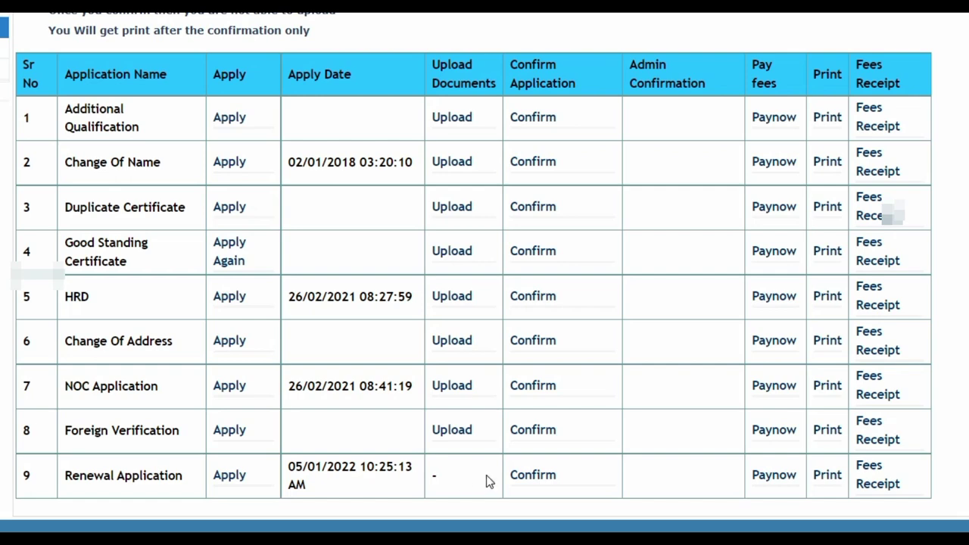
left_click(524, 482)
scroll(528, 481, "down", 2)
left_click(526, 480)
scroll(587, 466, "down", 2)
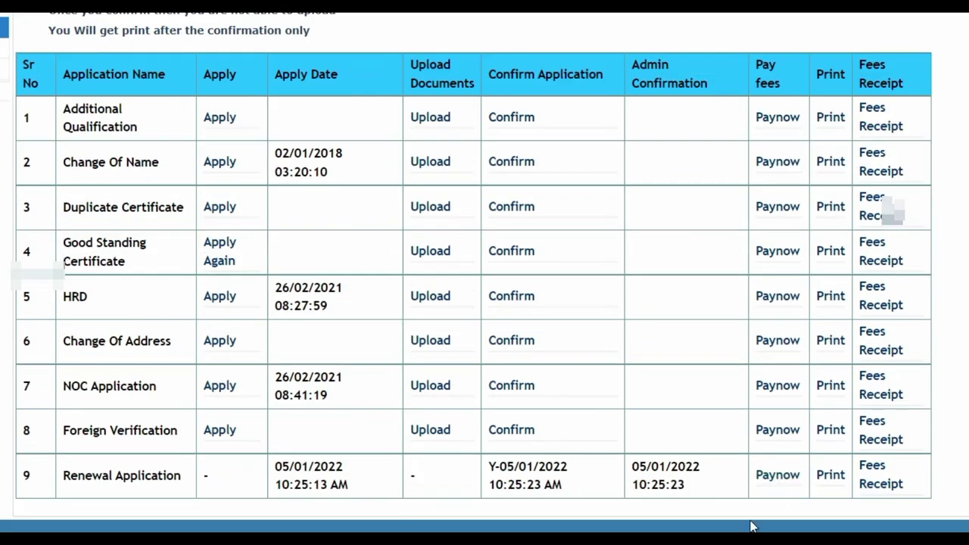
- Open the fee payment for the Renewal Application, fill in the billing address and submit the form to pay the fees
scroll(774, 483, "up", 2)
left_click(774, 483)
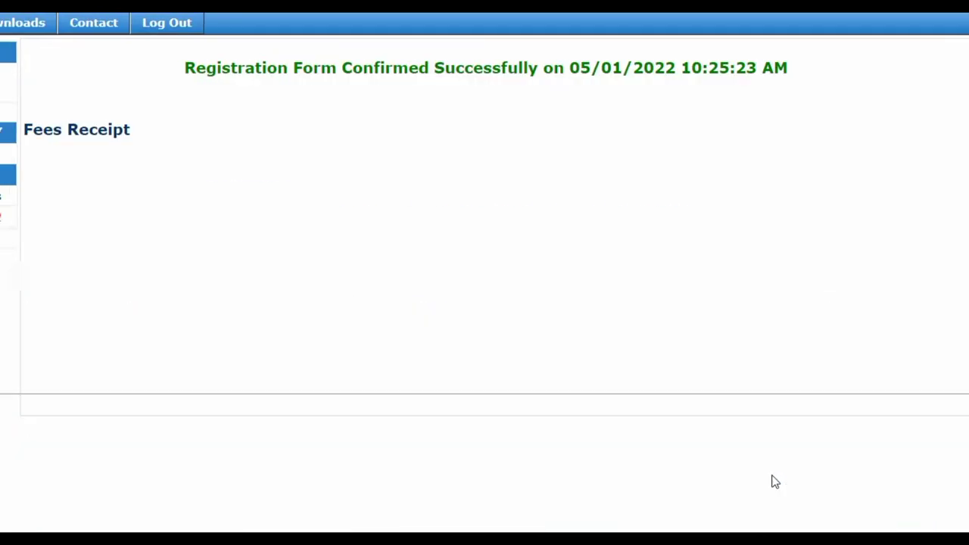
key("Down")
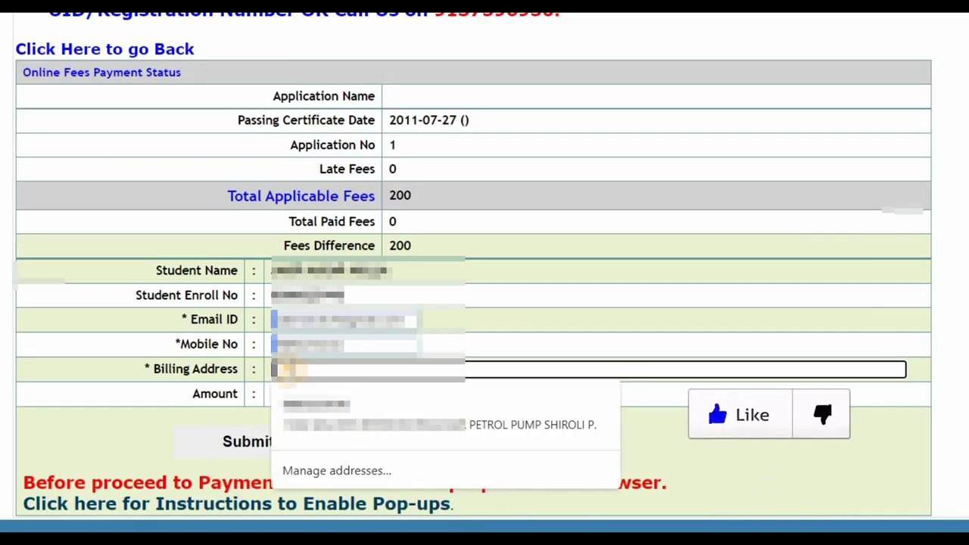
key("Down")
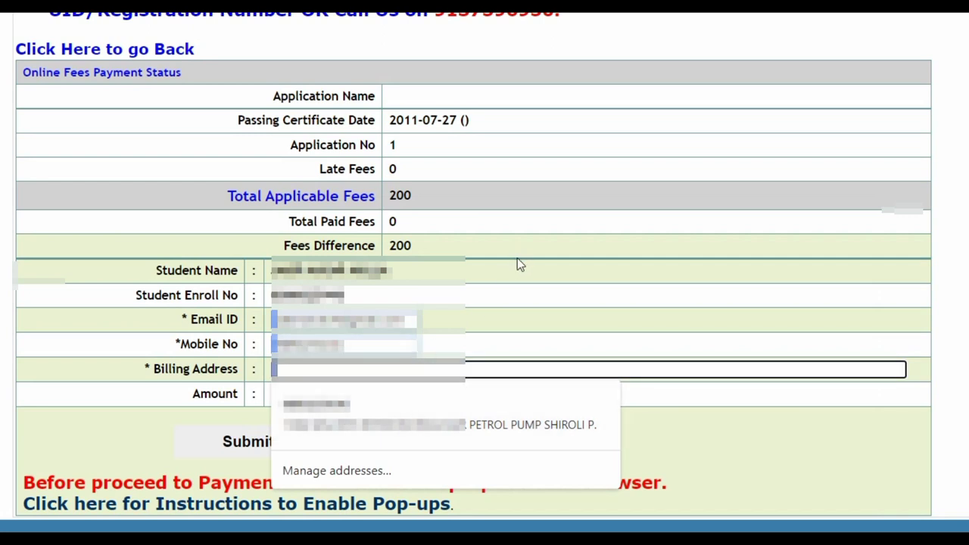
key("Down")
key("Return")
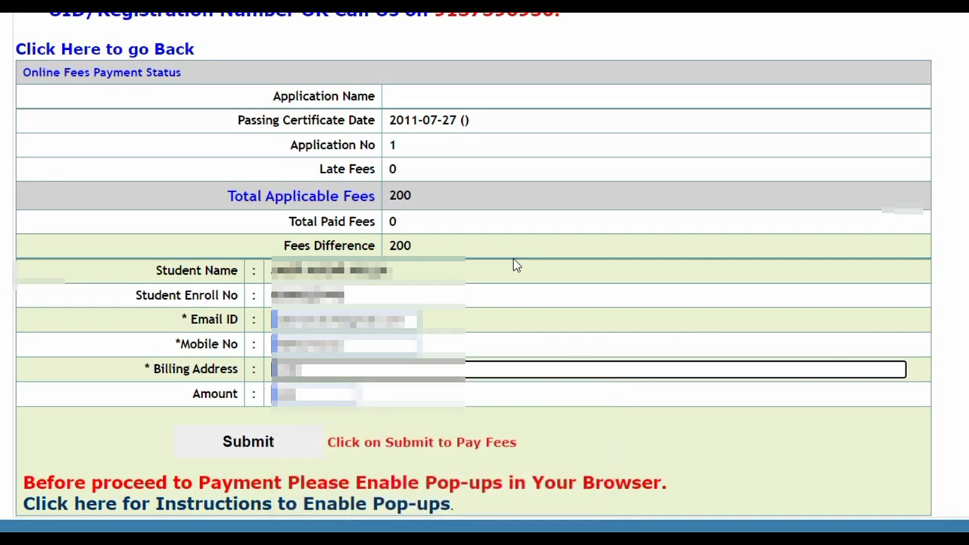
type("abc")
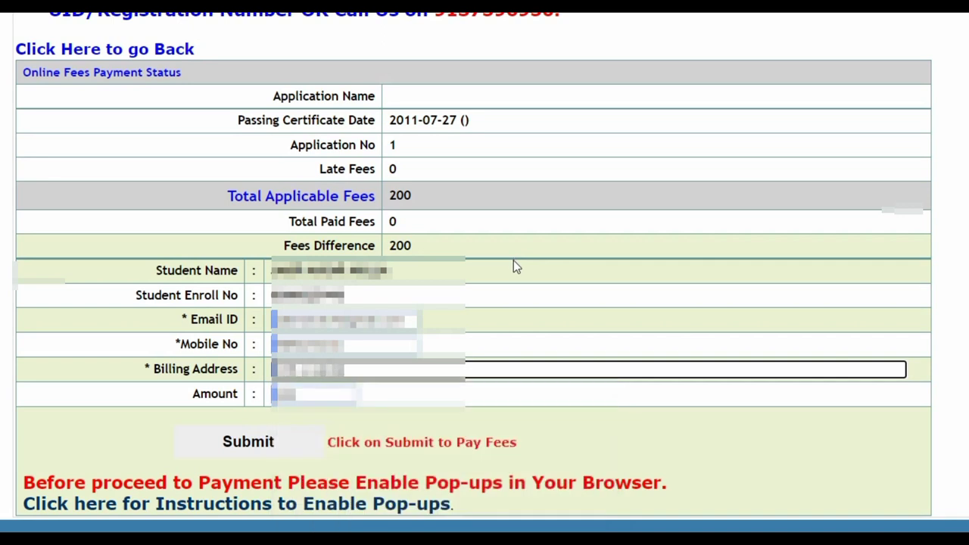
type("ad")
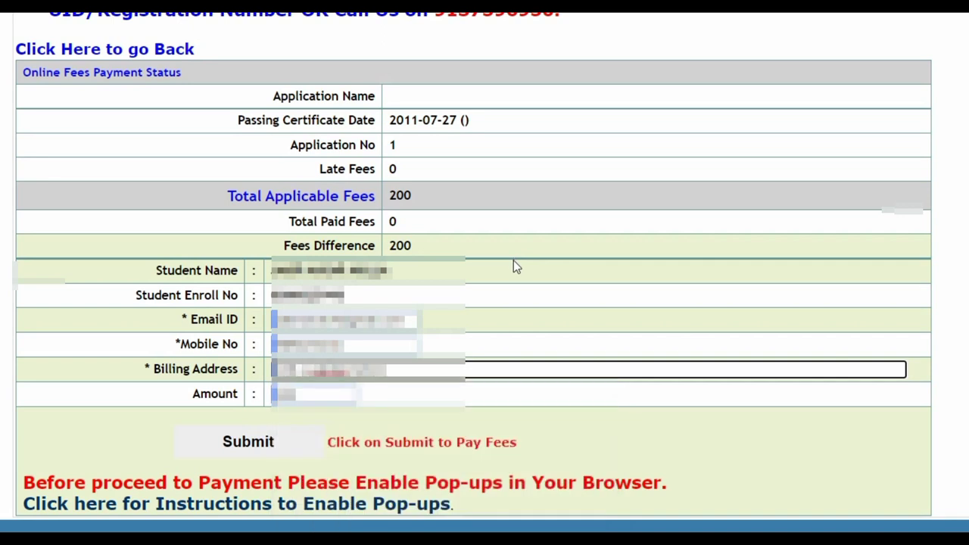
type("dress,")
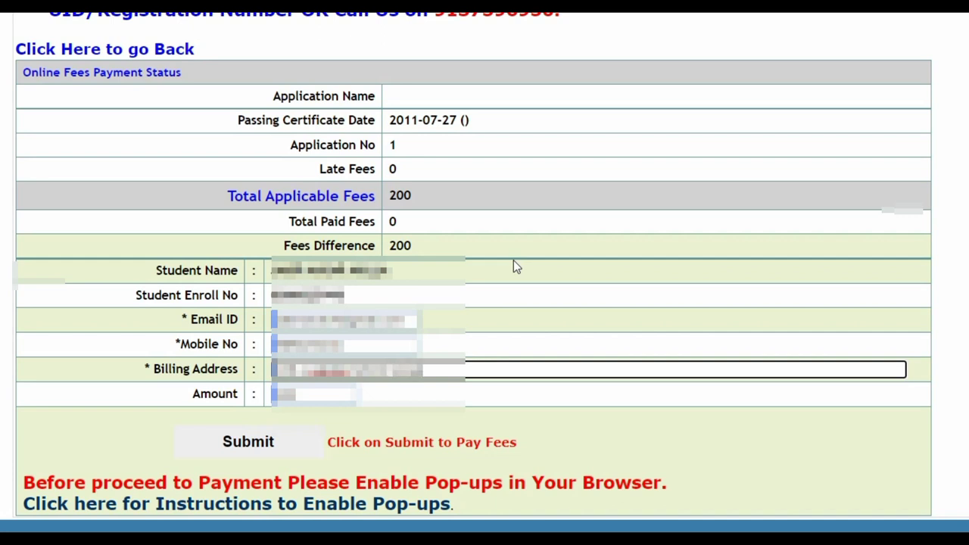
left_click(276, 450)
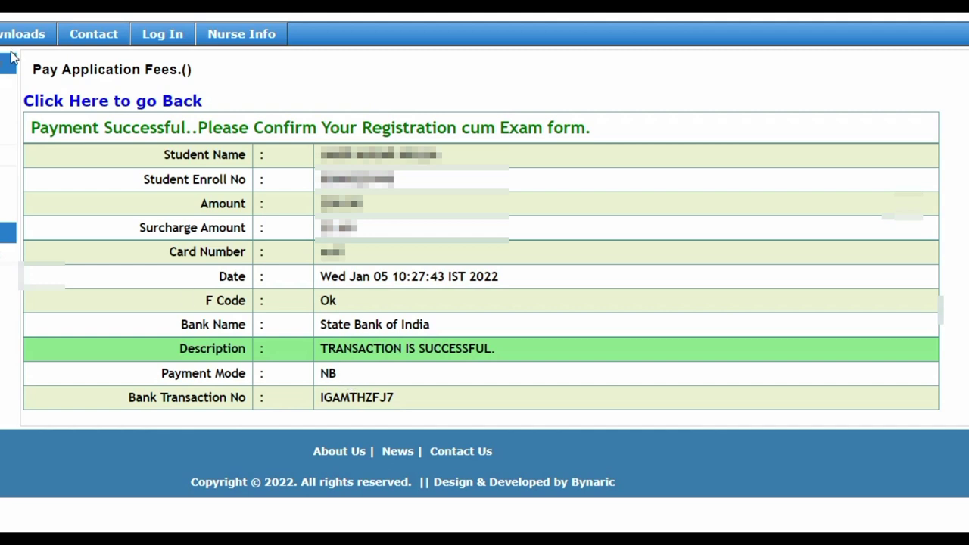
- Log back in to the council portal with the prefilled credentials, answering the arithmetic captcha
left_click(162, 33)
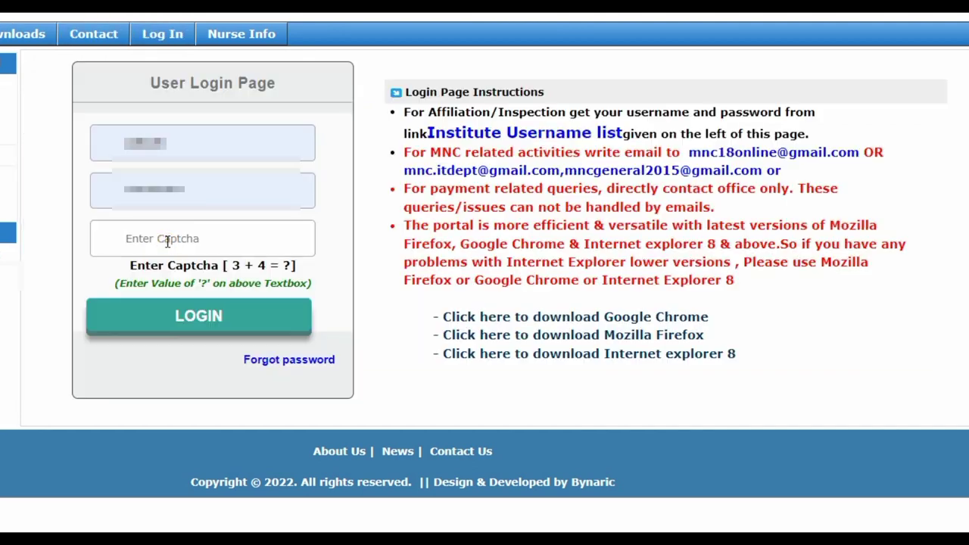
left_click(160, 241)
type("7")
left_click(232, 322)
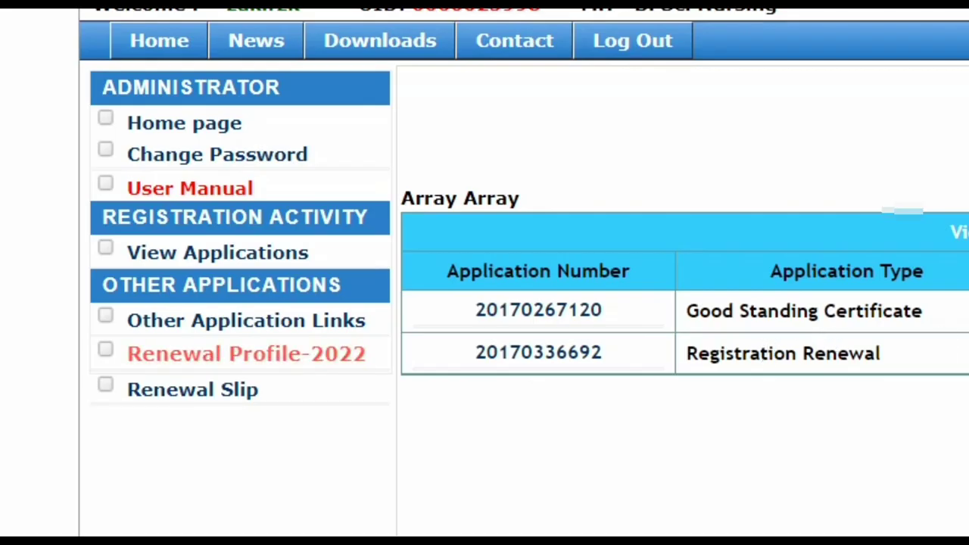
- Download the renewal slip from the Renewal Profile-2022 status table and dismiss the browser's tab-grouping tip
left_click(218, 354)
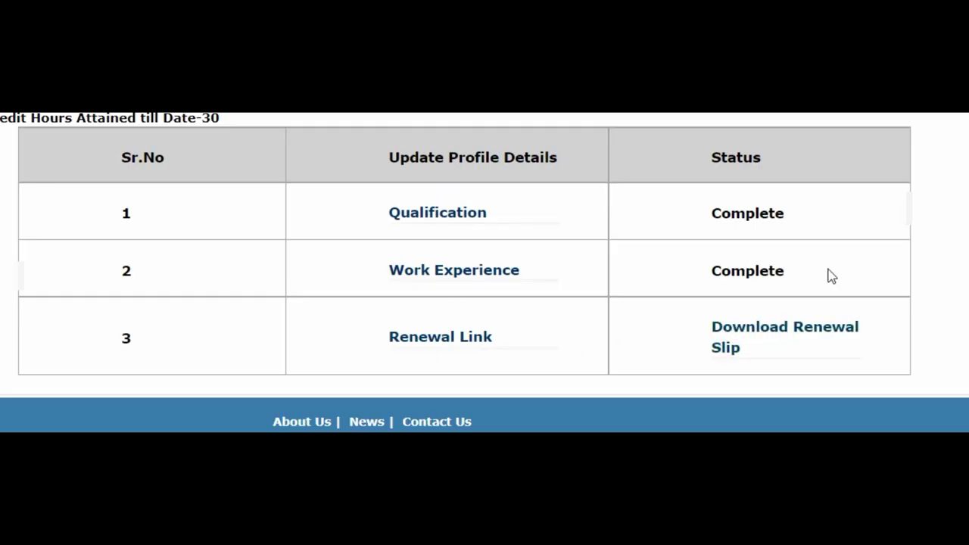
left_click(742, 336)
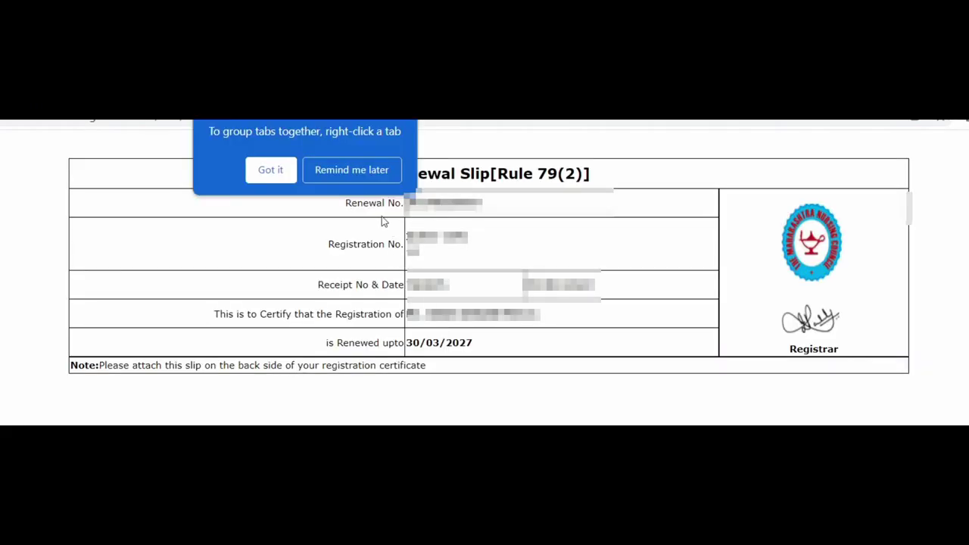
left_click(269, 171)
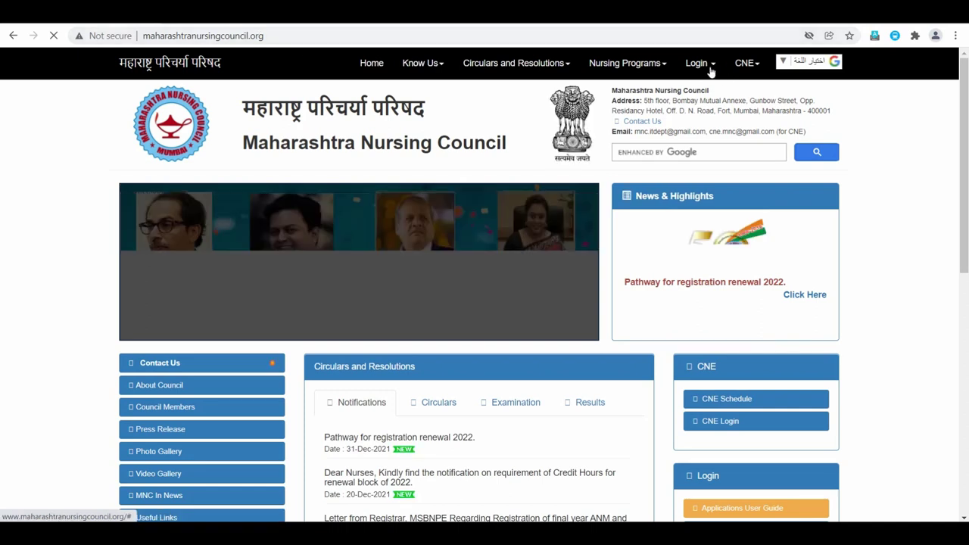
- Open the Registration Login page from the Maharashtra Nursing Council website
left_click(702, 65)
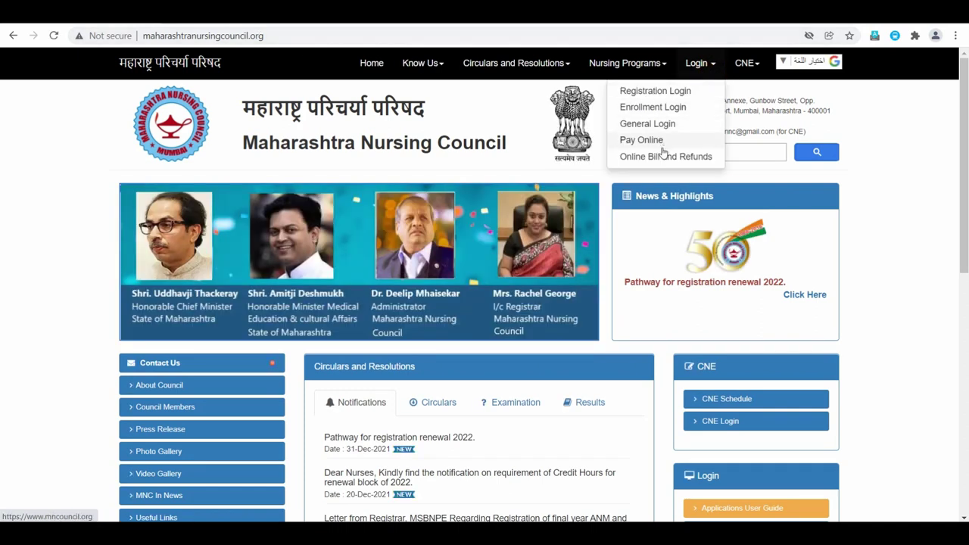
left_click(652, 93)
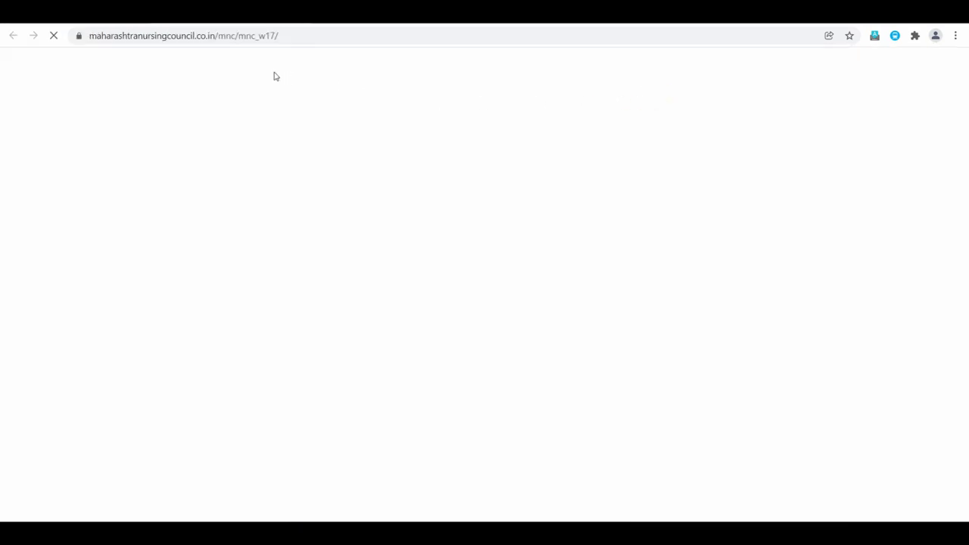